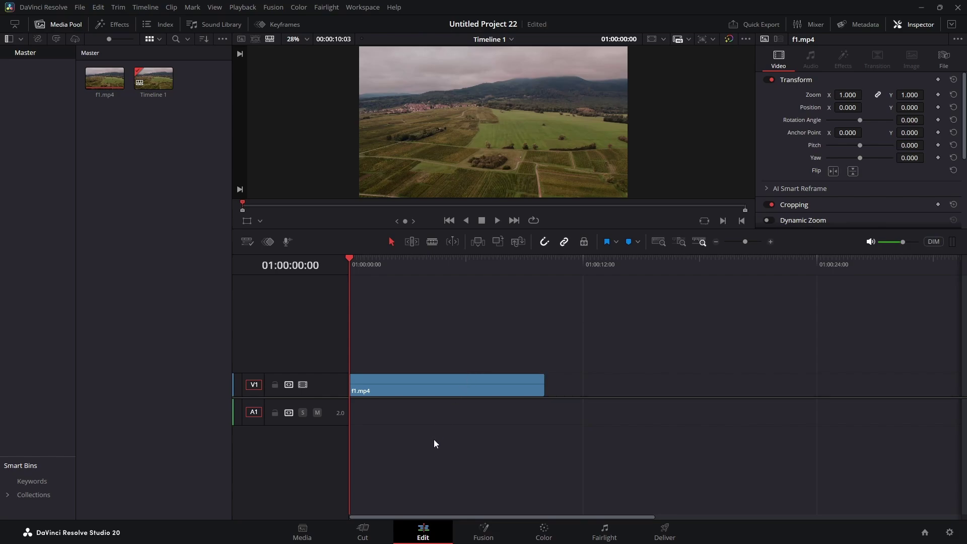
Step: Create a default Fusion Composition clip and place it on a new V2 track above the footage
mouse_move(346, 256)
mouse_down()
mouse_move(421, 264)
mouse_move(336, 270)
mouse_up()
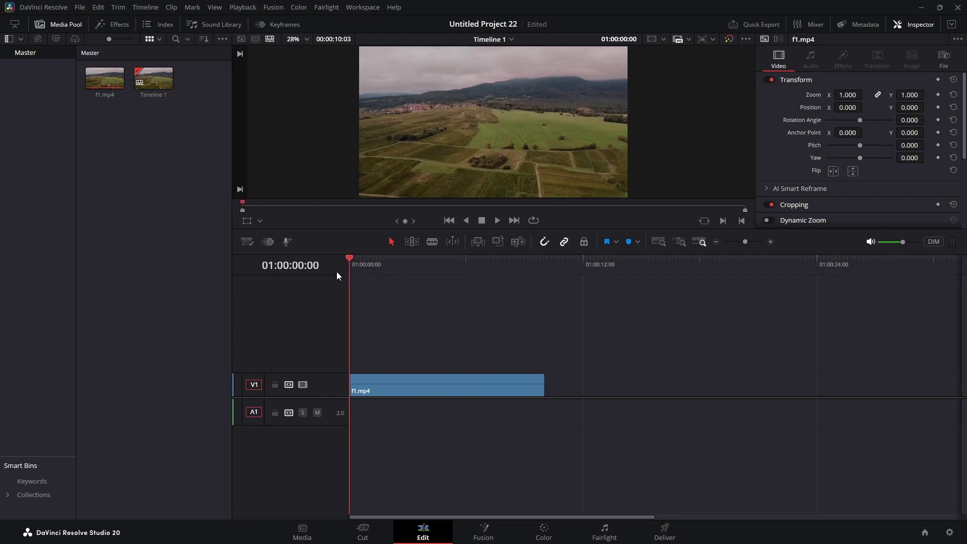
right_click(144, 162)
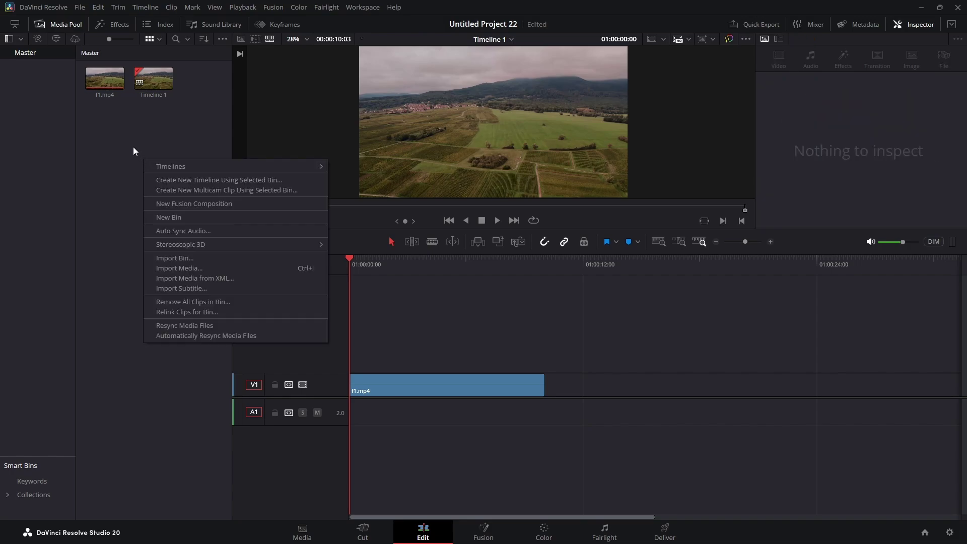
click(186, 203)
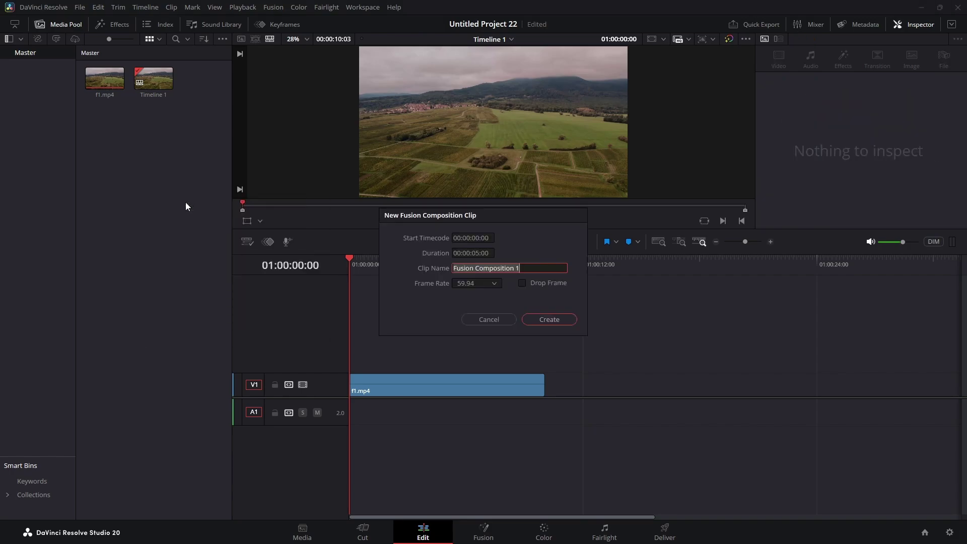
click(534, 319)
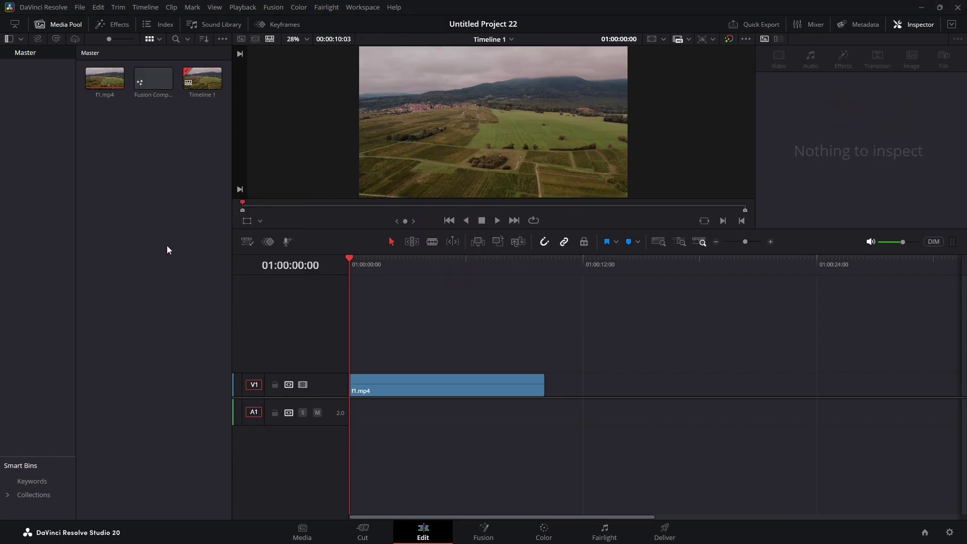
drag(150, 81, 400, 353)
Step: Select Fusion Composition 1 on V2 and open it on the Fusion page
drag(348, 258, 399, 268)
click(424, 353)
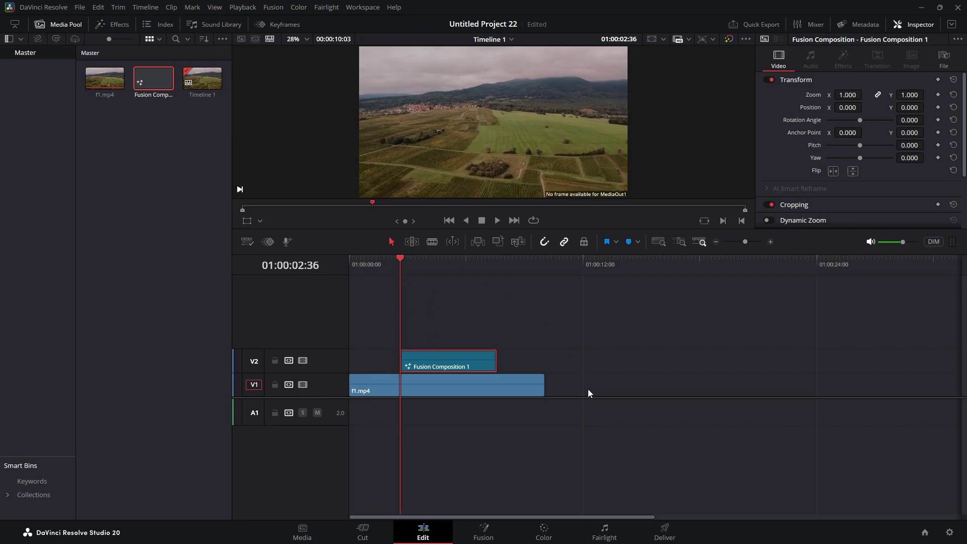
click(487, 535)
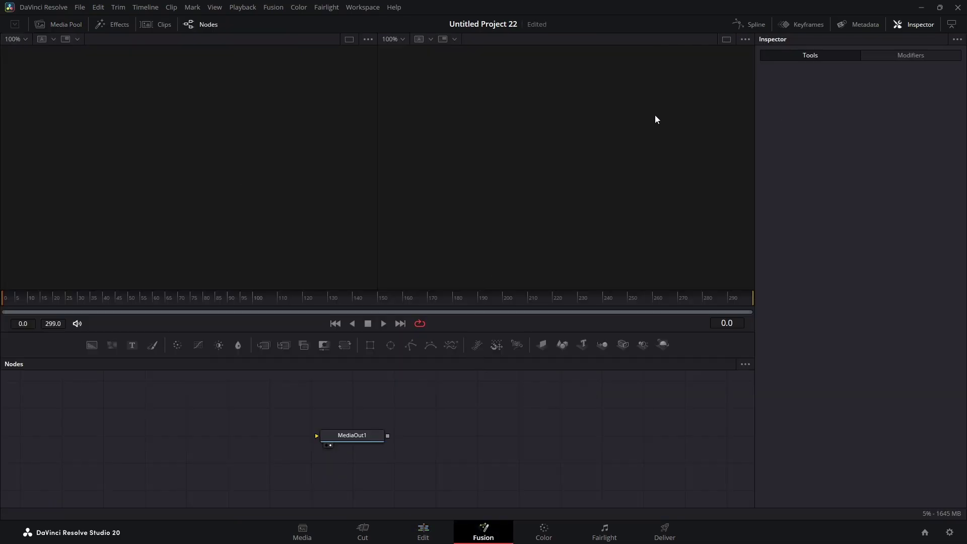
Step: Switch to a single viewer and add a Text1 node connected to MediaOut1
click(726, 38)
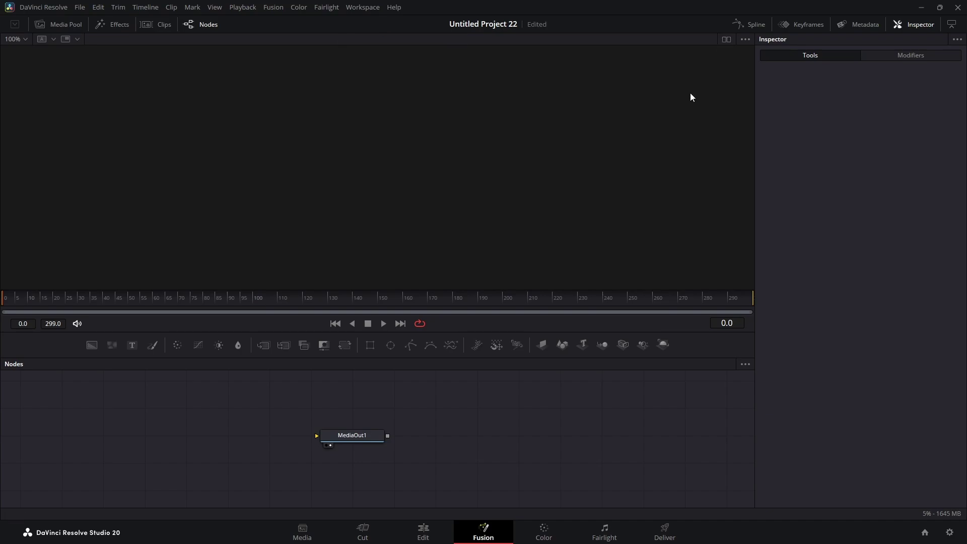
click(725, 39)
click(725, 39)
drag(353, 436, 513, 436)
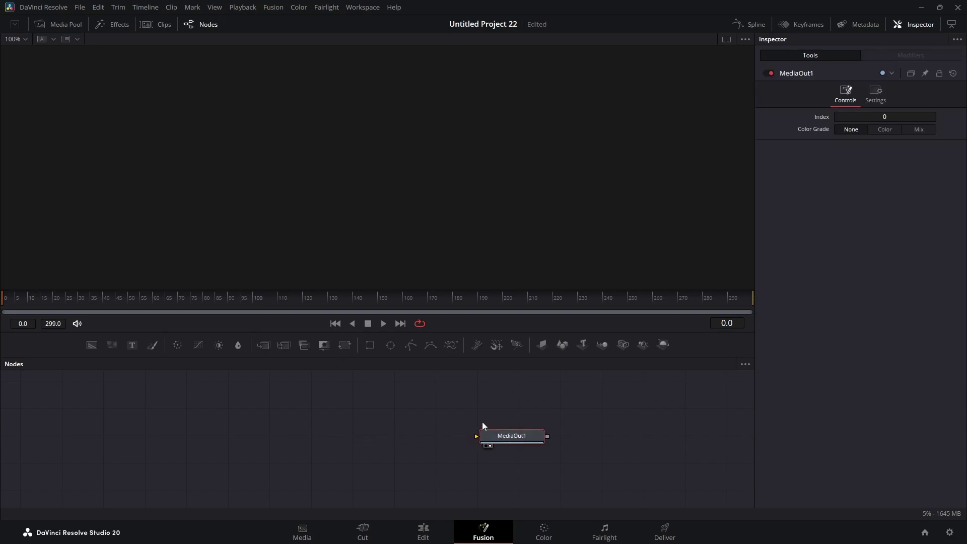
drag(131, 345, 496, 442)
click(366, 442)
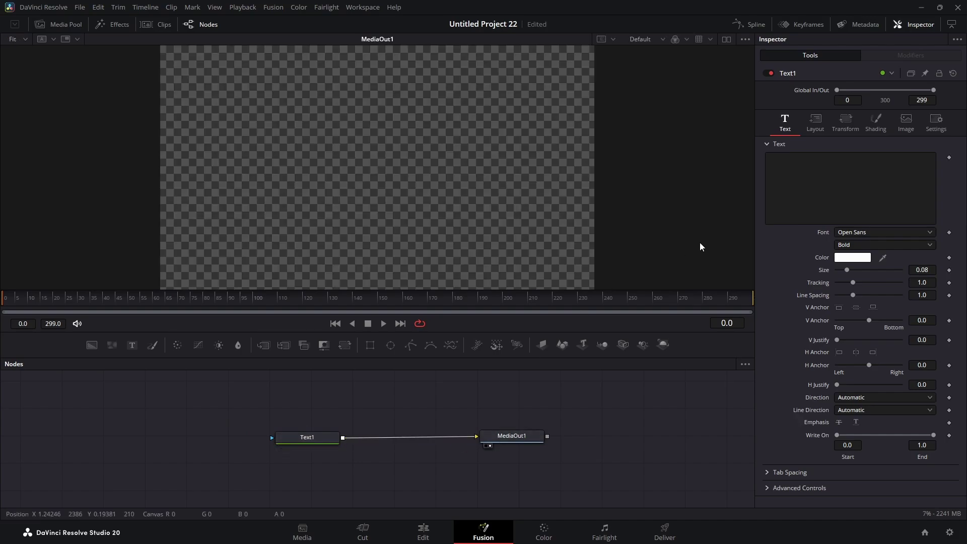
Step: Enter CINEMATIC as the text, in Light weight with Tracking about 1.86
click(809, 165)
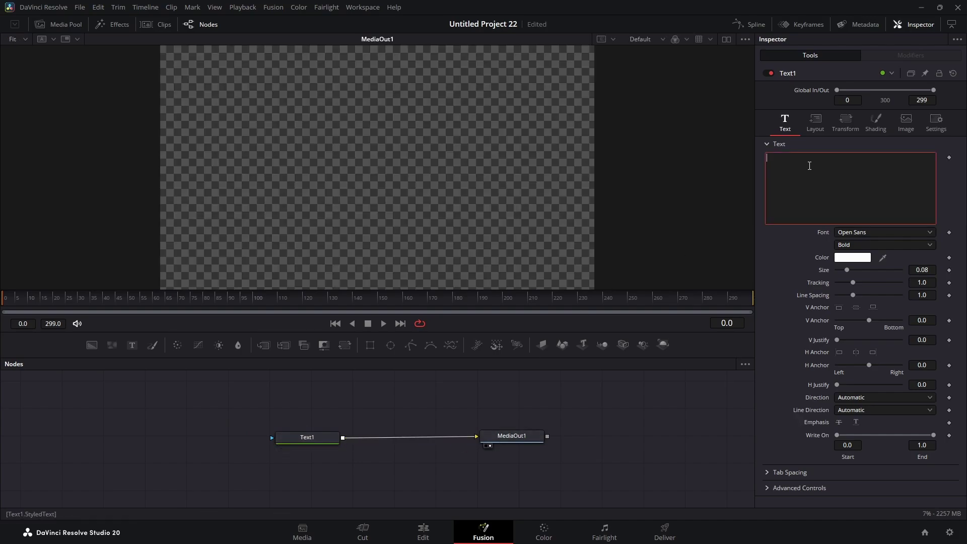
text(CINEMATIC)
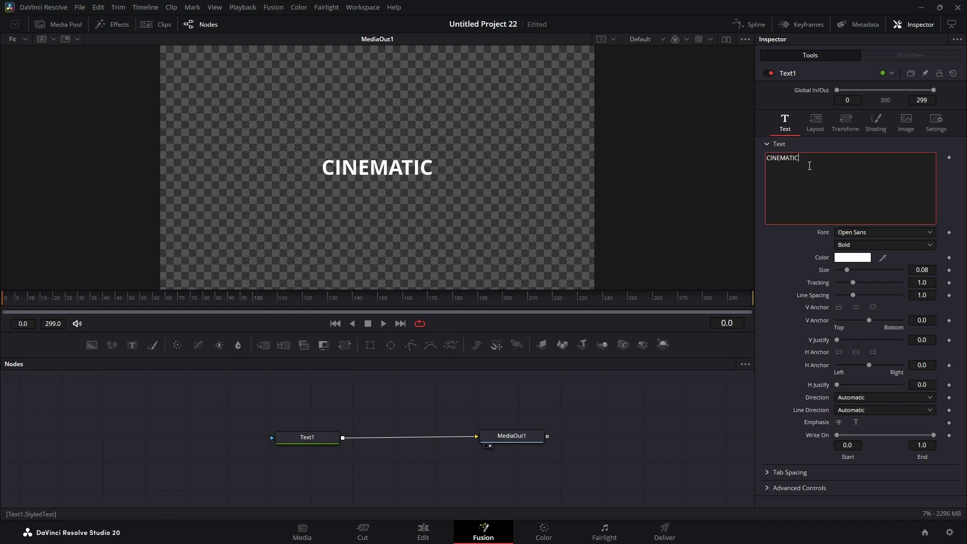
click(851, 244)
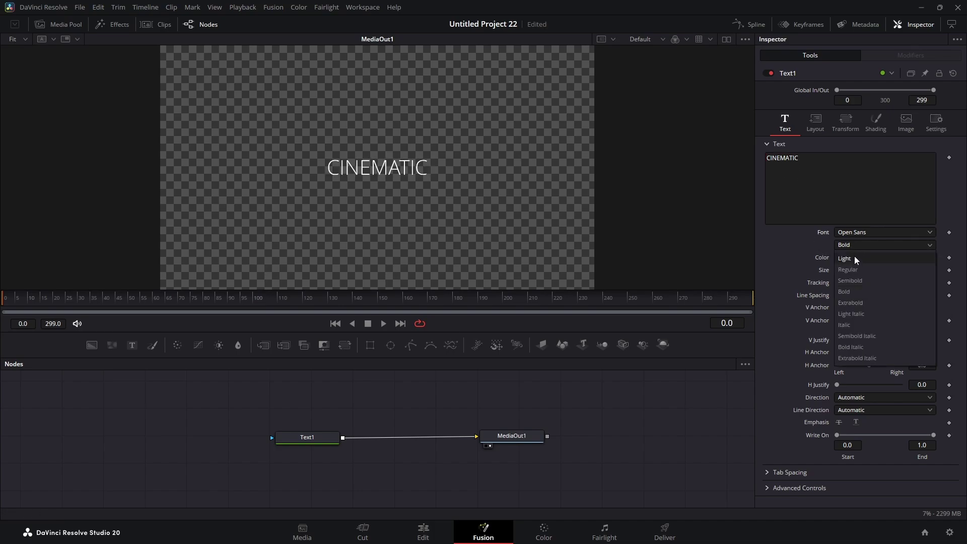
click(855, 258)
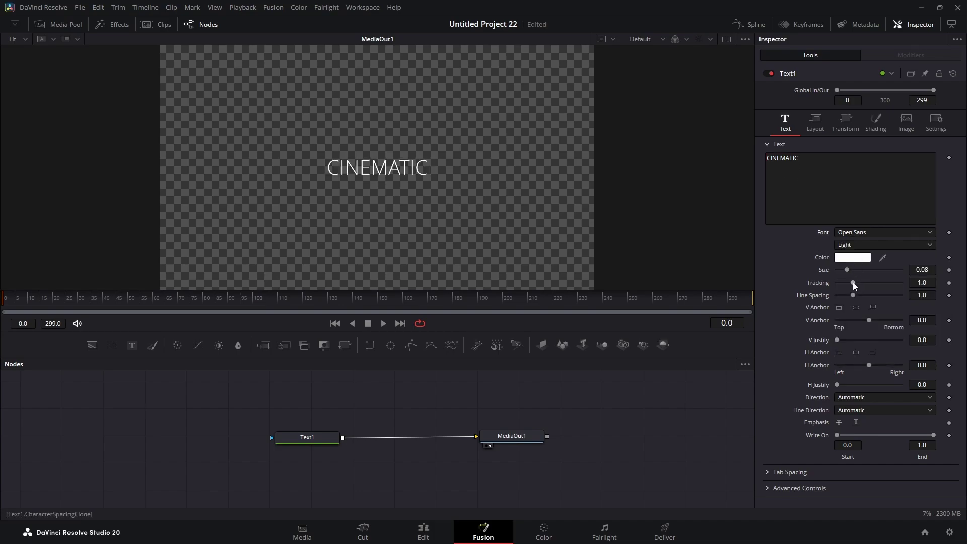
drag(853, 282, 866, 279)
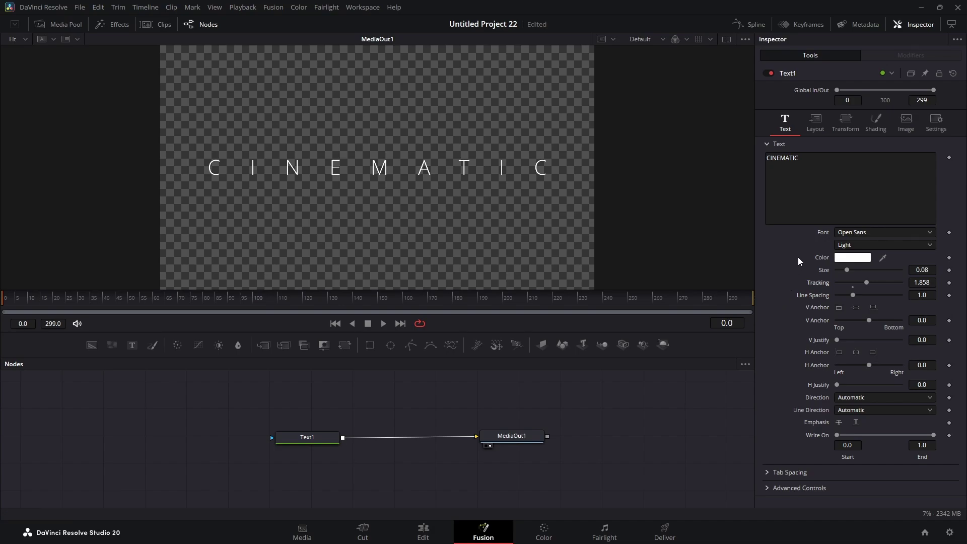
right_click(833, 173)
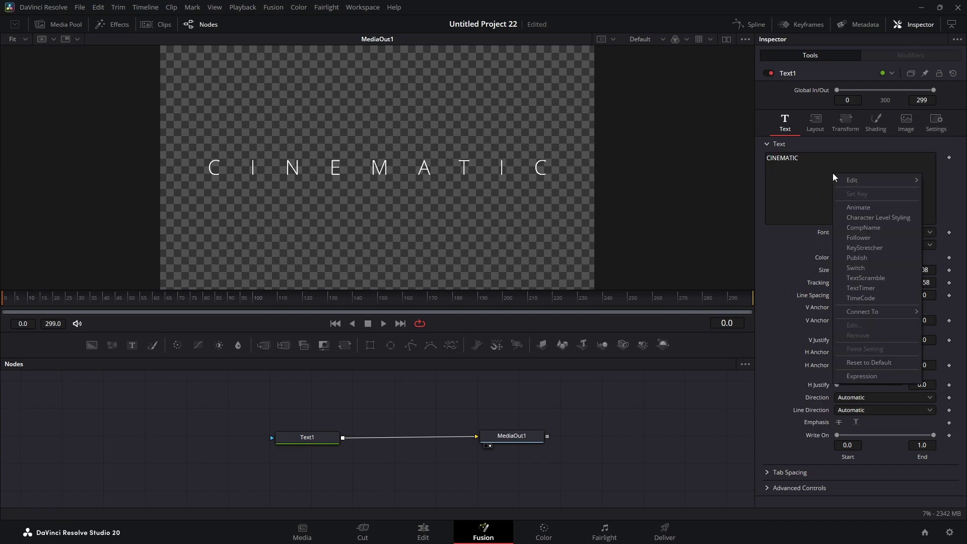
Step: Add a Follower modifier to the text with a 2.0 delay between characters
click(861, 237)
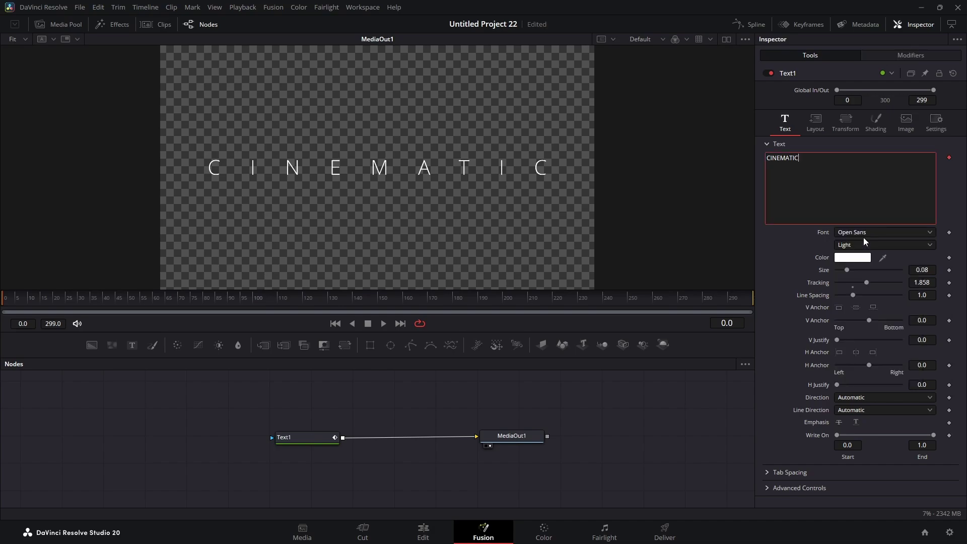
click(894, 53)
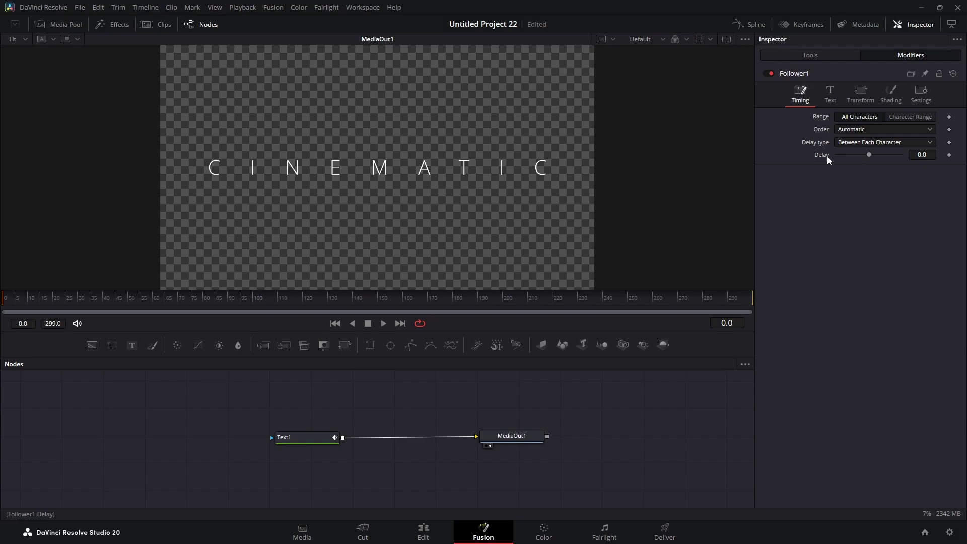
click(921, 155)
text(2)
key(Return)
click(915, 185)
Step: Set the Follower's character order to Left to Right
click(847, 130)
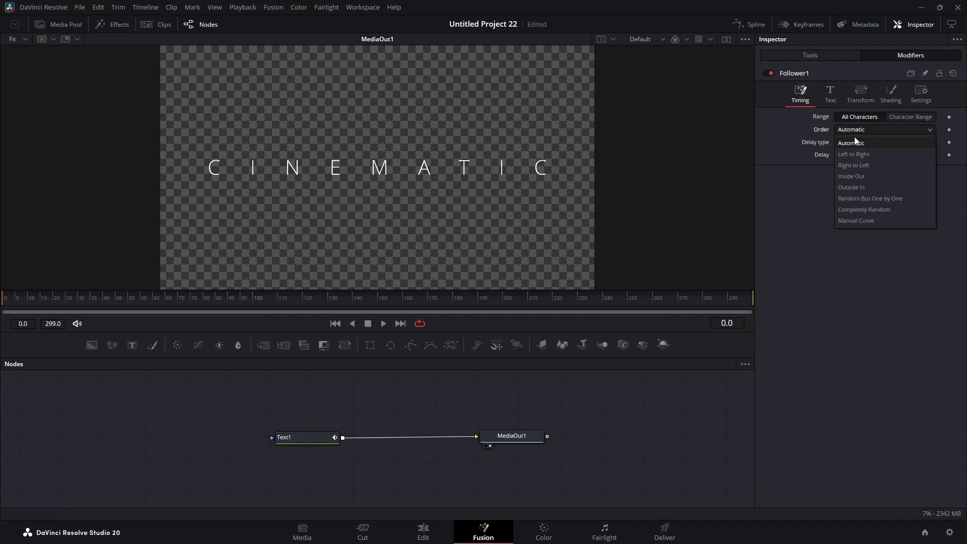
click(859, 154)
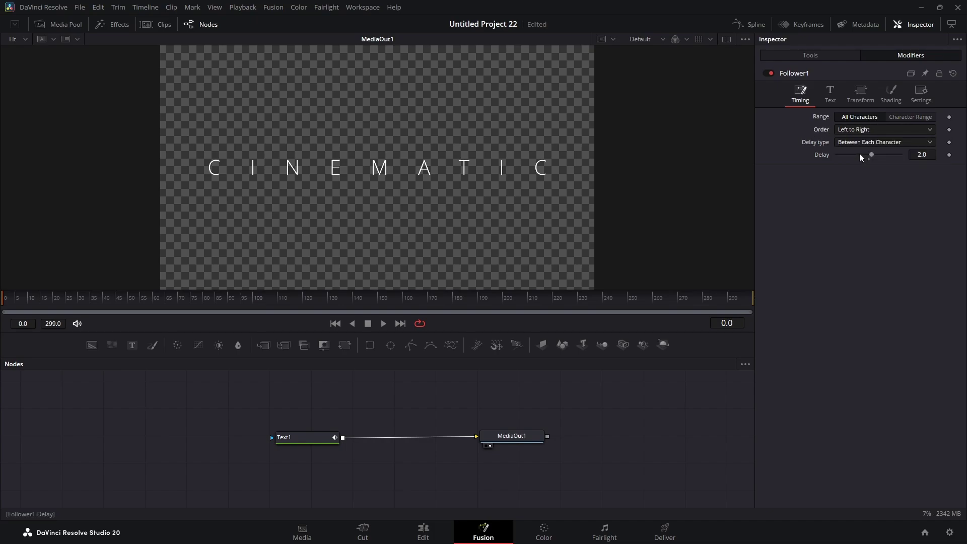
click(859, 130)
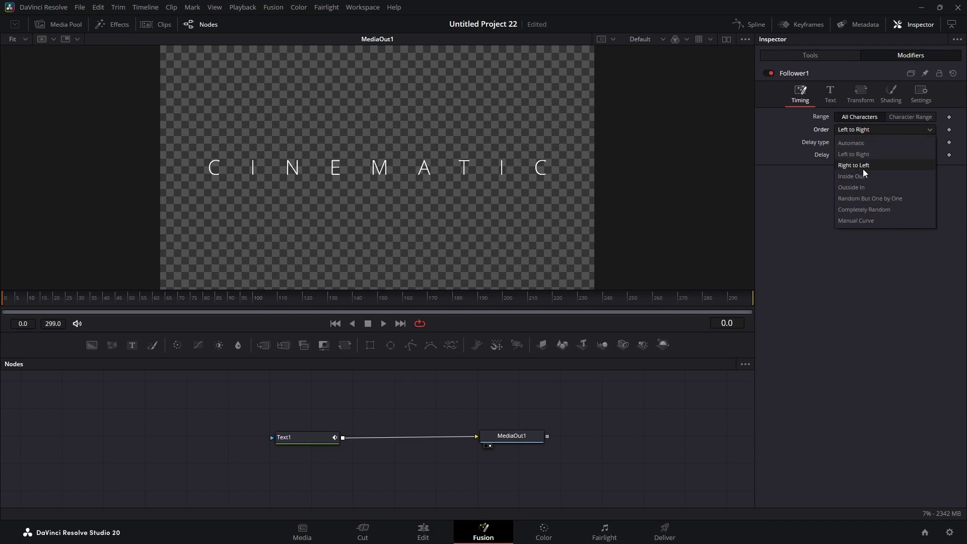
click(860, 154)
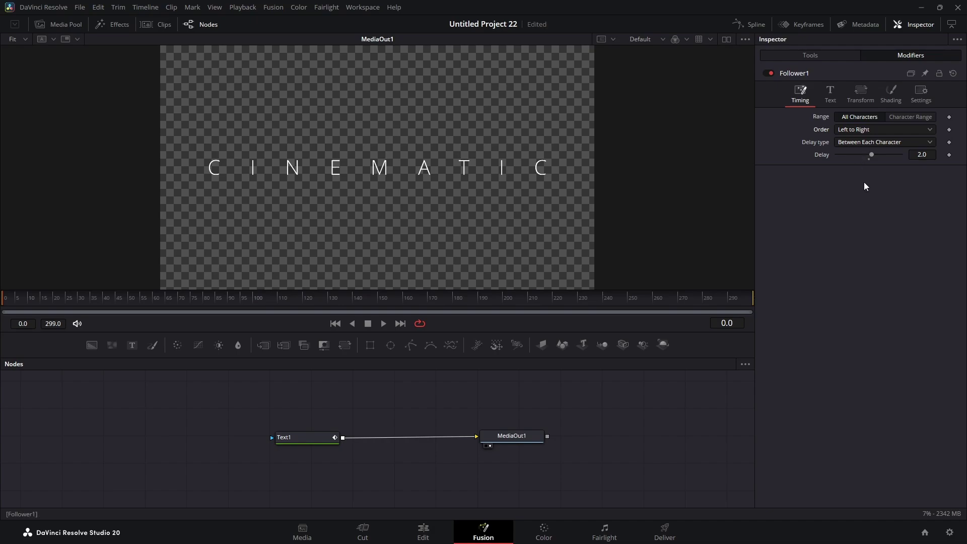
click(889, 90)
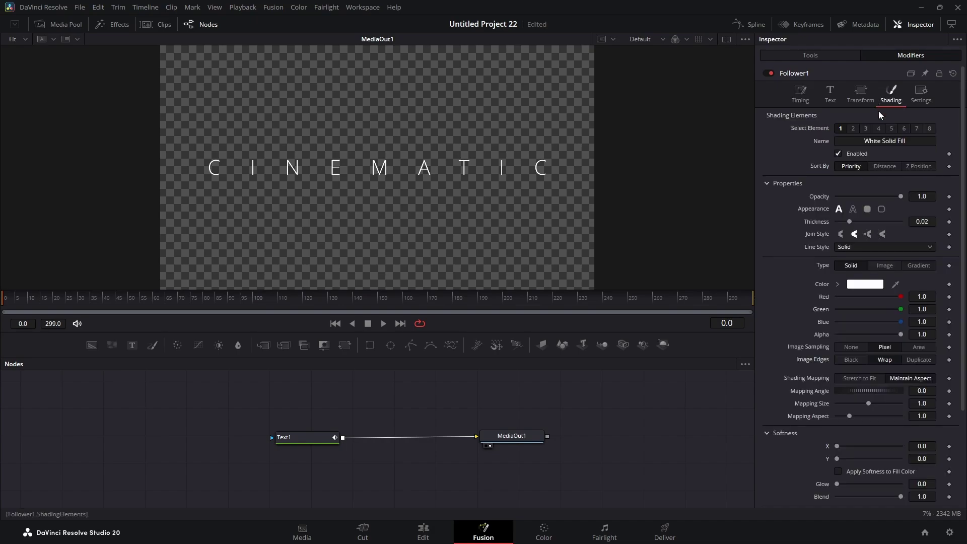
Step: At frame 0, keyframe the Follower's Softness X and Y at 20
scroll(861, 285, down, 3)
scroll(851, 309, down, 3)
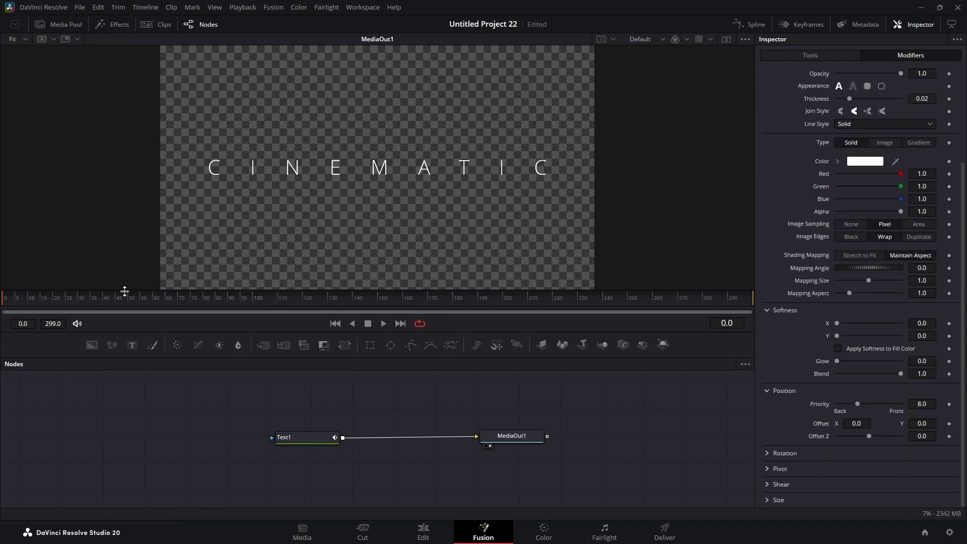
click(14, 301)
mouse_move(14, 301)
mouse_down()
mouse_move(67, 302)
mouse_move(3, 303)
mouse_up()
click(949, 323)
click(949, 336)
drag(837, 323, 955, 323)
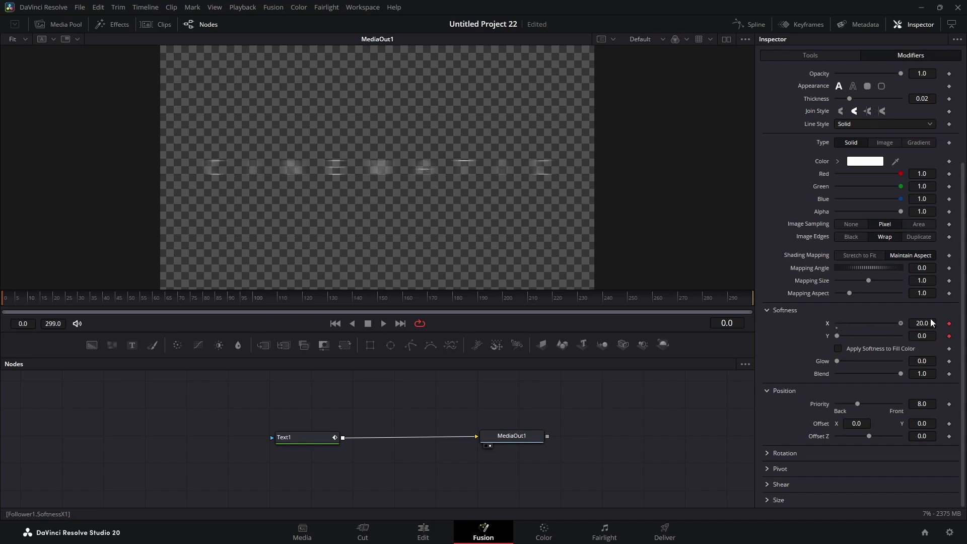
drag(836, 336, 961, 335)
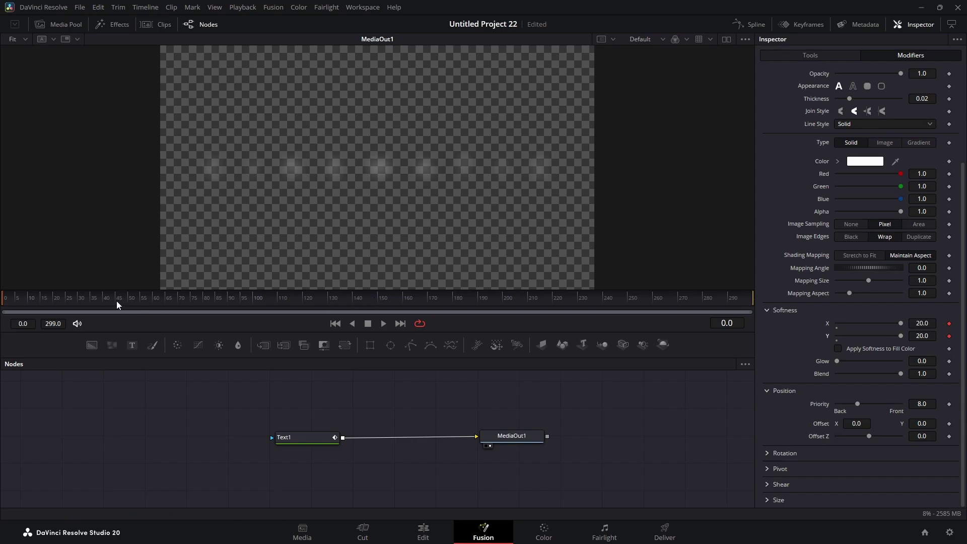
Step: At frame 60, bring Softness X and Y down to 0
click(155, 297)
drag(901, 324, 821, 327)
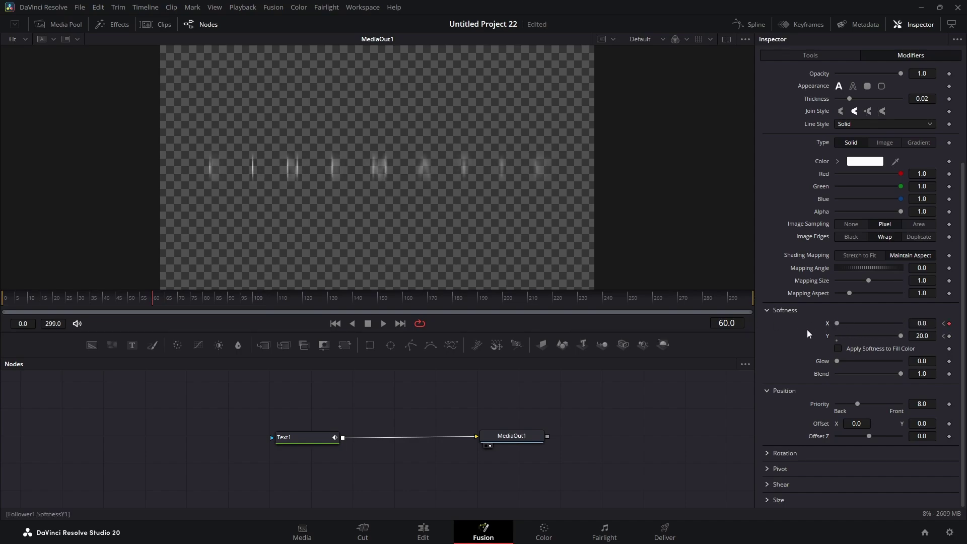
drag(901, 336, 789, 336)
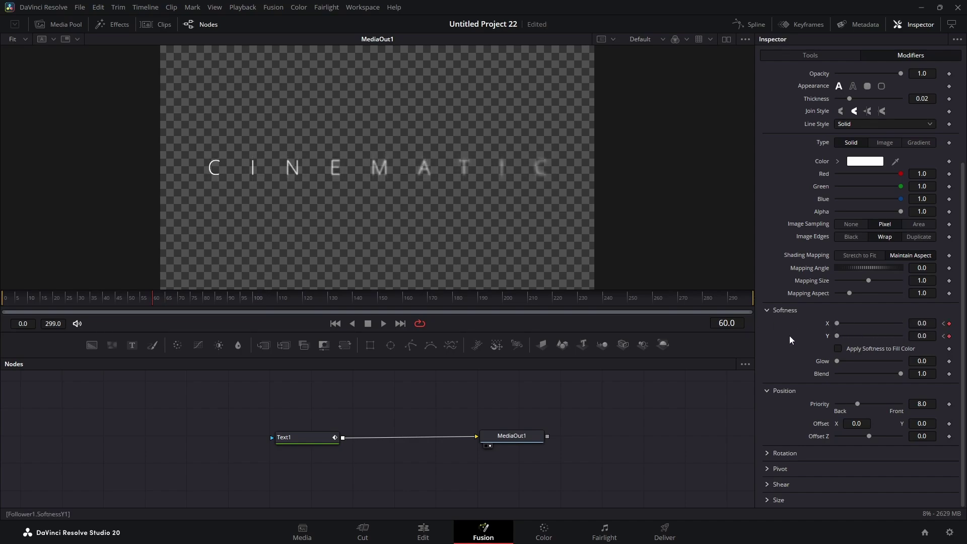
mouse_move(152, 301)
mouse_down()
mouse_move(6, 300)
mouse_move(153, 297)
mouse_up()
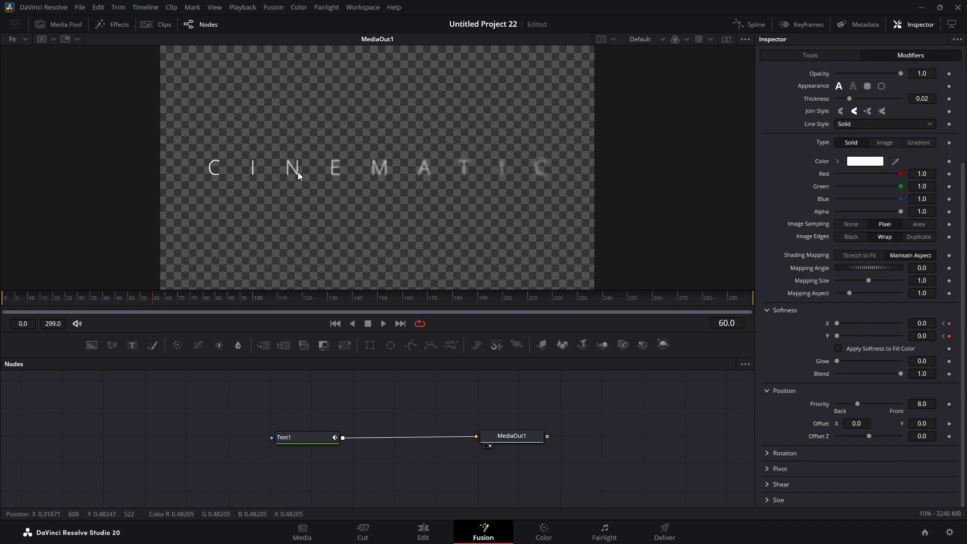
Step: Save the project and preview the letters sharpening into focus
key(ctrl+s)
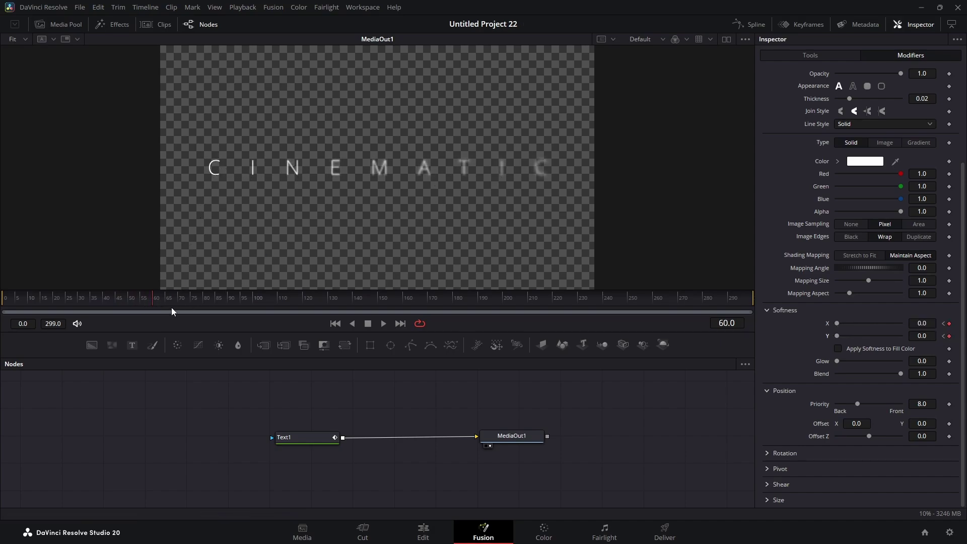
drag(152, 300, 321, 301)
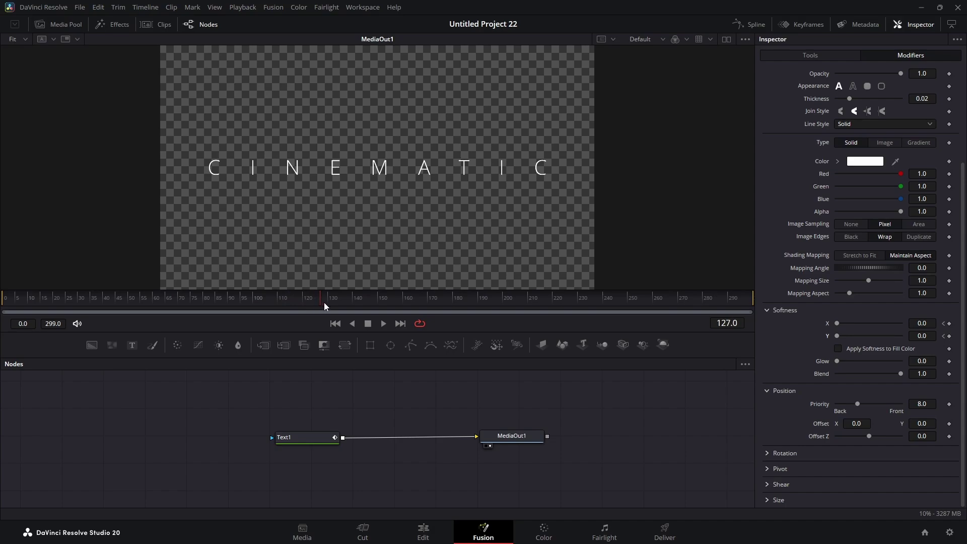
click(423, 533)
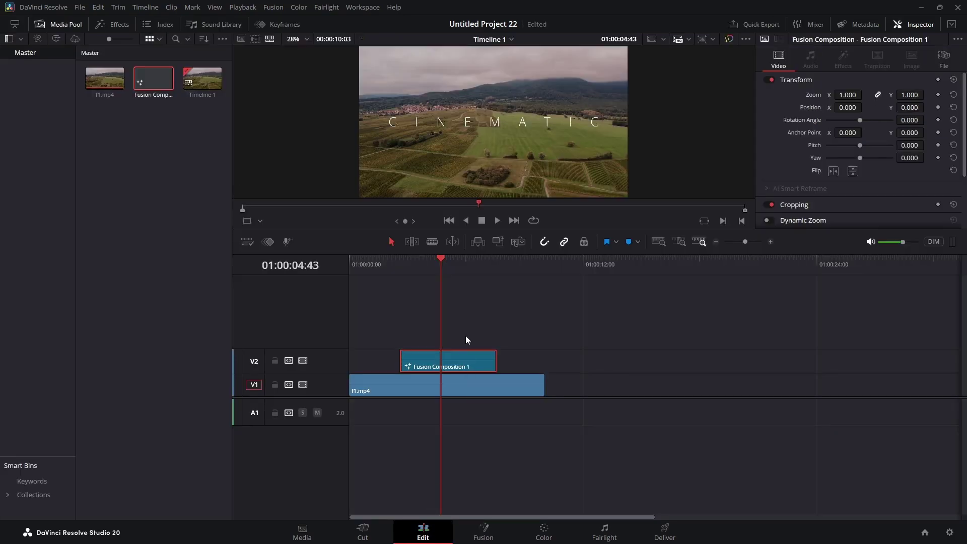
Step: Set the render cache to Smart and play Timeline 1 from the start to preview CINEMATIC
drag(439, 257, 340, 257)
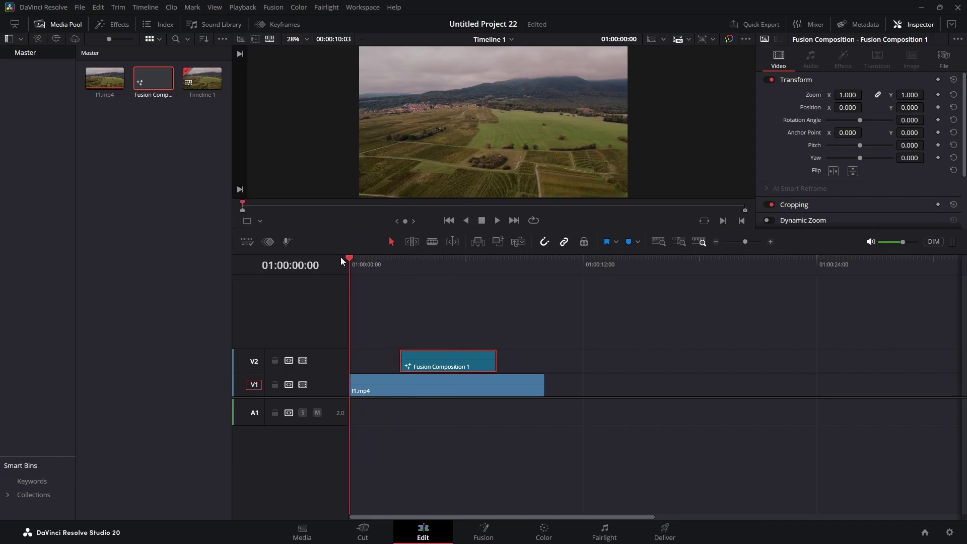
click(242, 7)
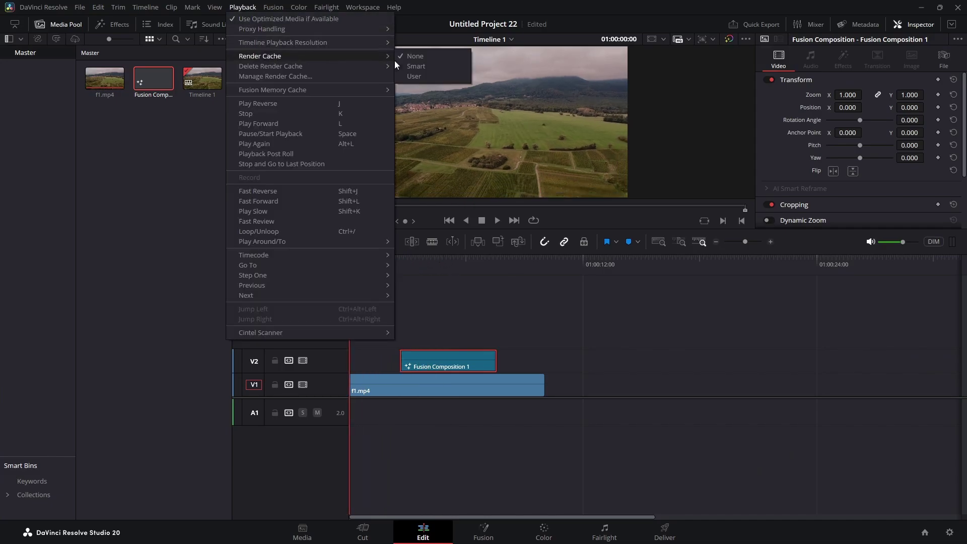
click(406, 65)
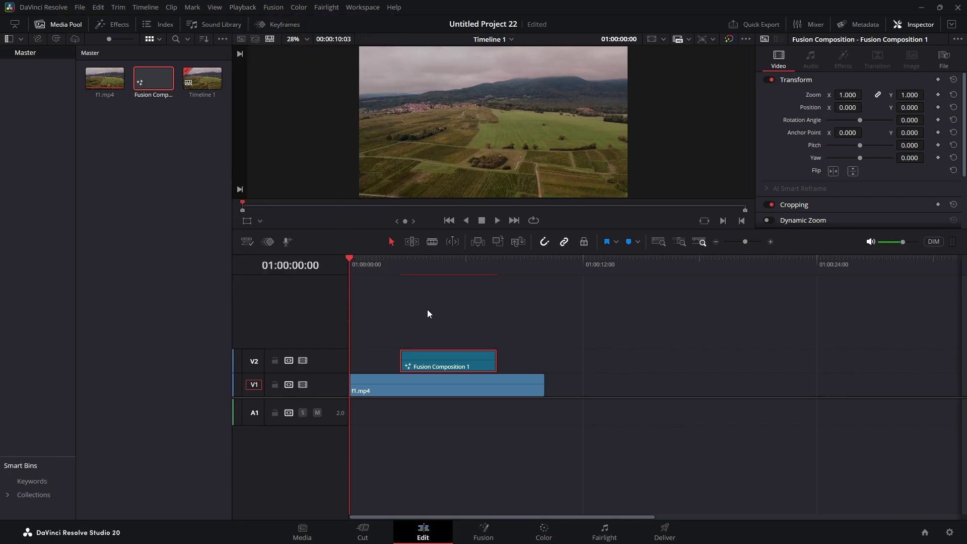
click(497, 220)
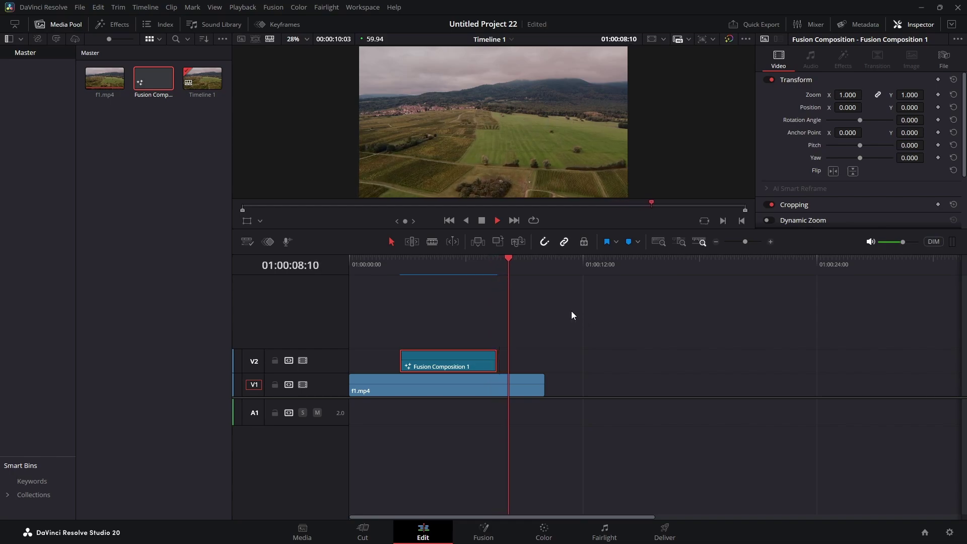
click(482, 220)
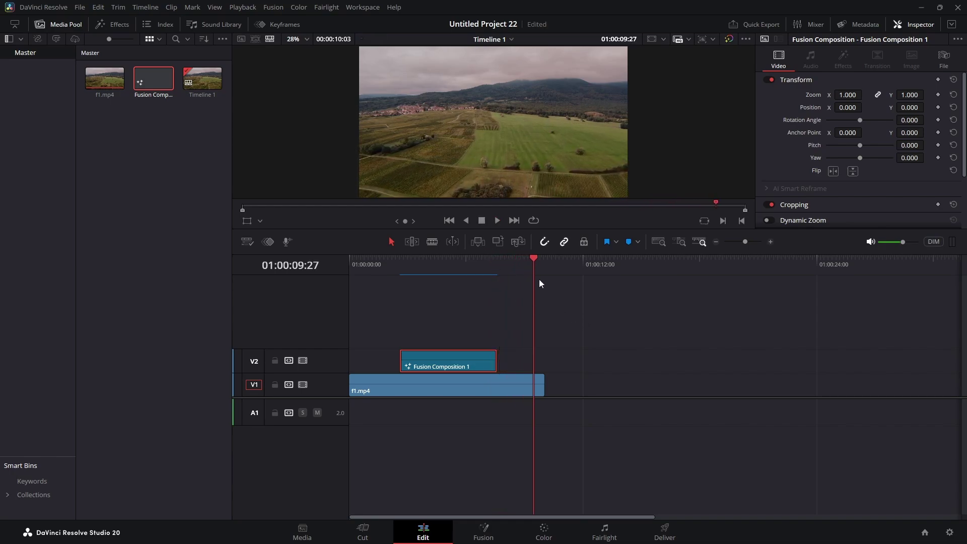
drag(532, 257, 343, 264)
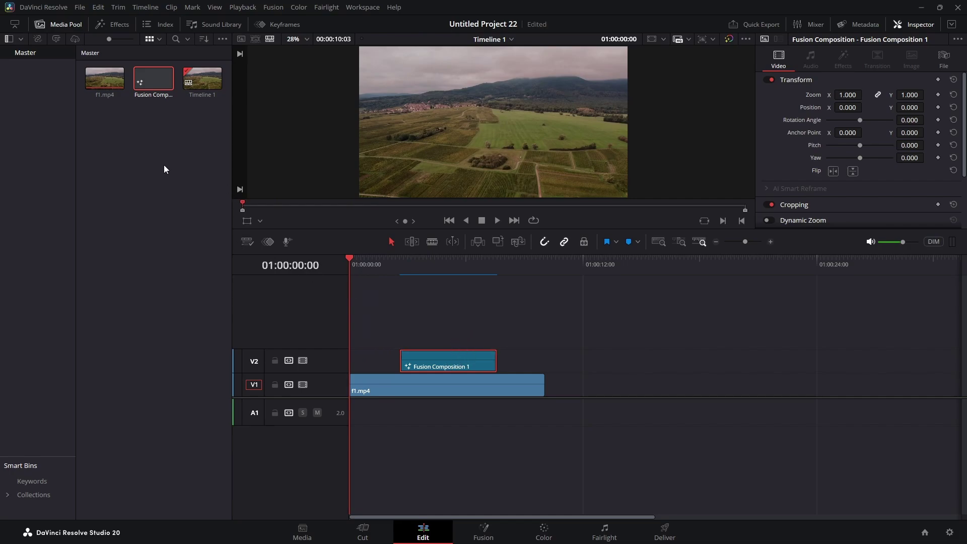
Step: Show the power bins, open EXAMPLES under Master, and drag the V2 title clip into it
click(222, 39)
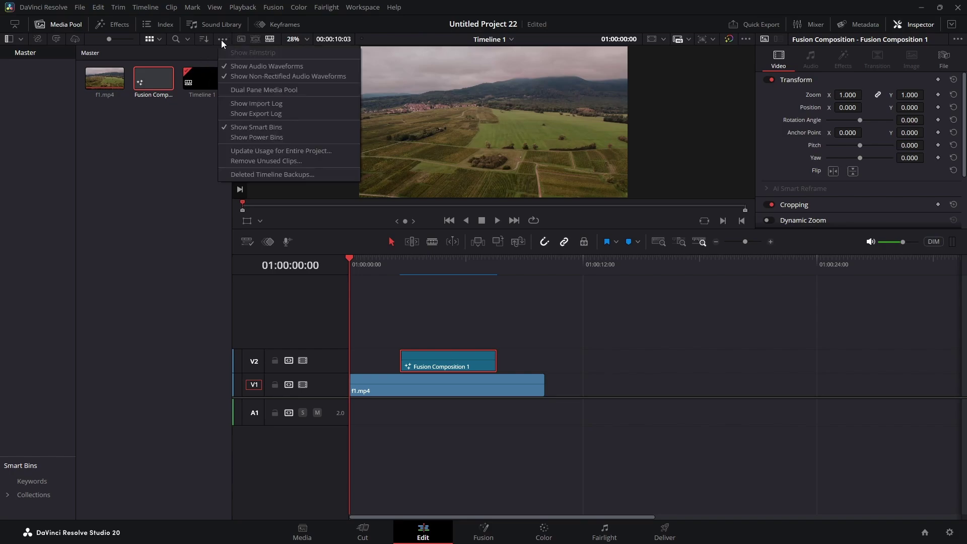
click(261, 137)
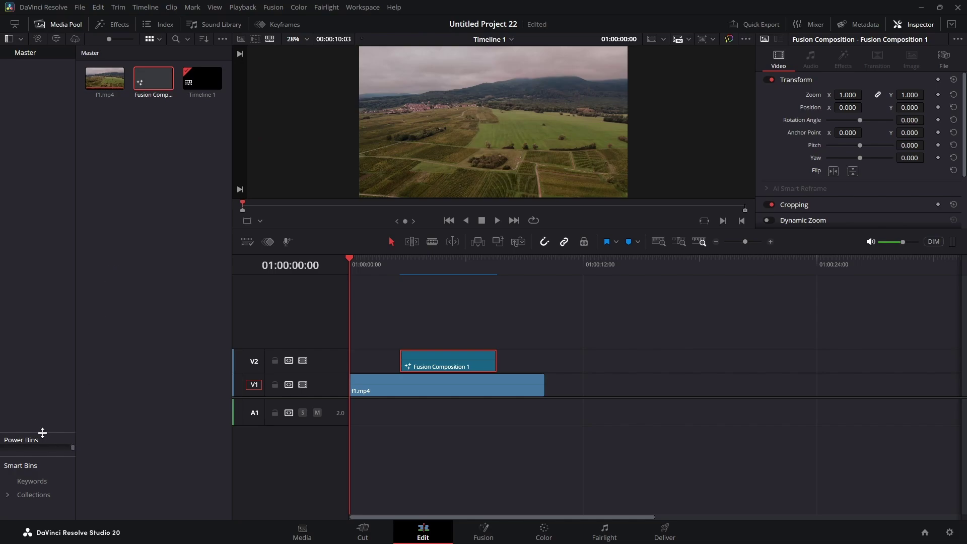
drag(41, 432, 52, 261)
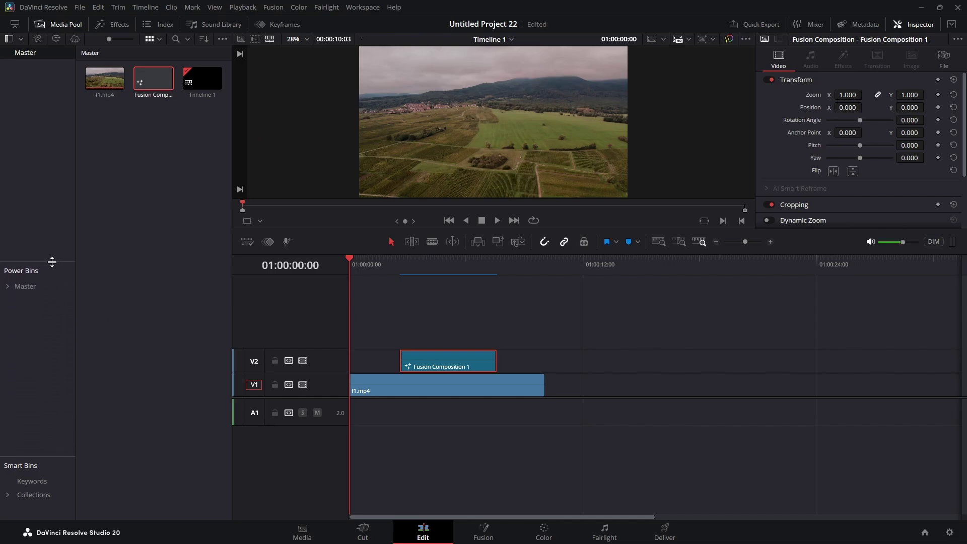
click(17, 288)
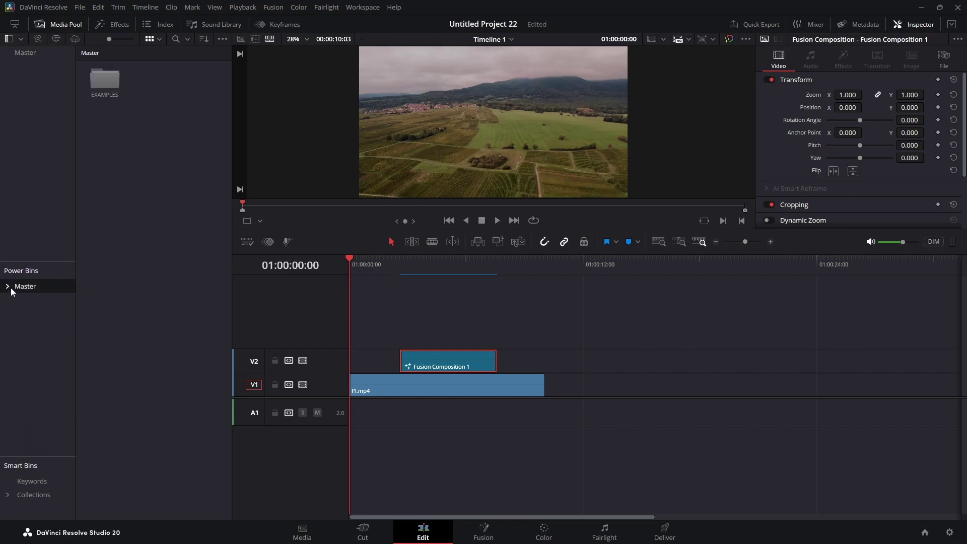
click(7, 286)
click(7, 286)
click(6, 286)
double_click(104, 79)
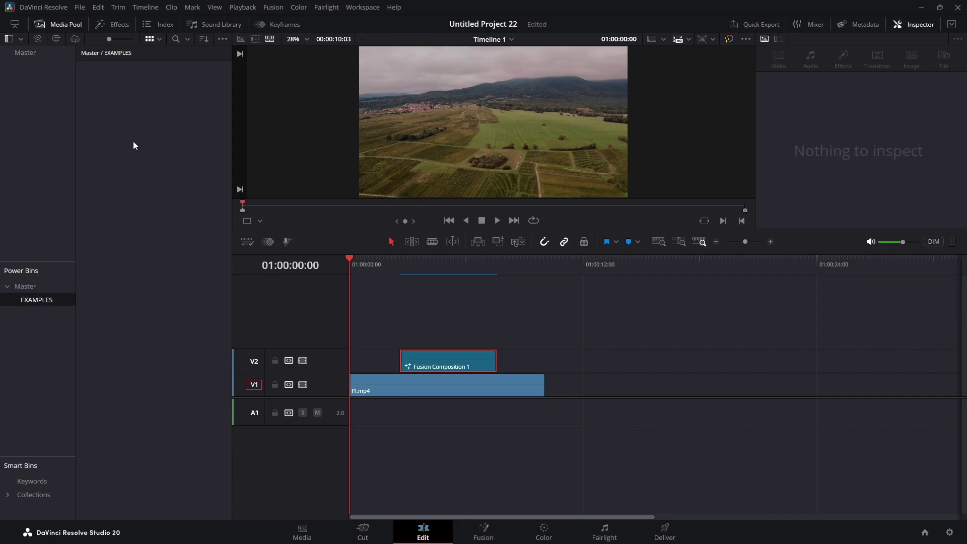
drag(441, 366, 113, 156)
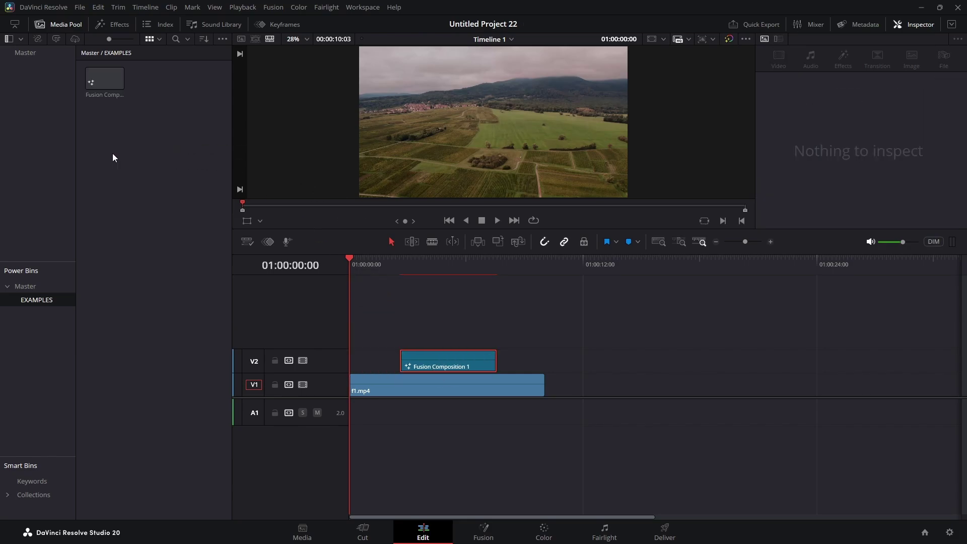
Step: Rename the saved power bin clip to 'FADE IN'
click(106, 96)
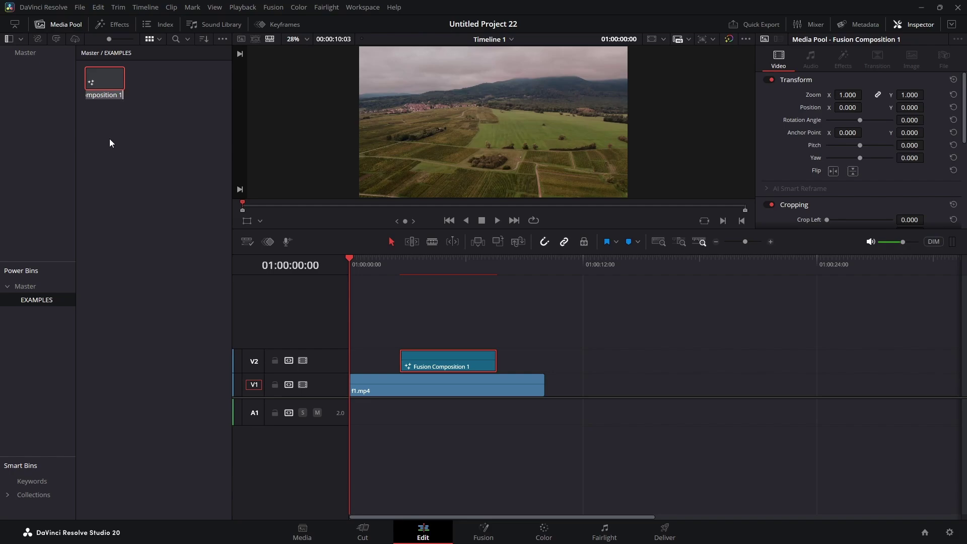
text(FADE IN)
click(110, 138)
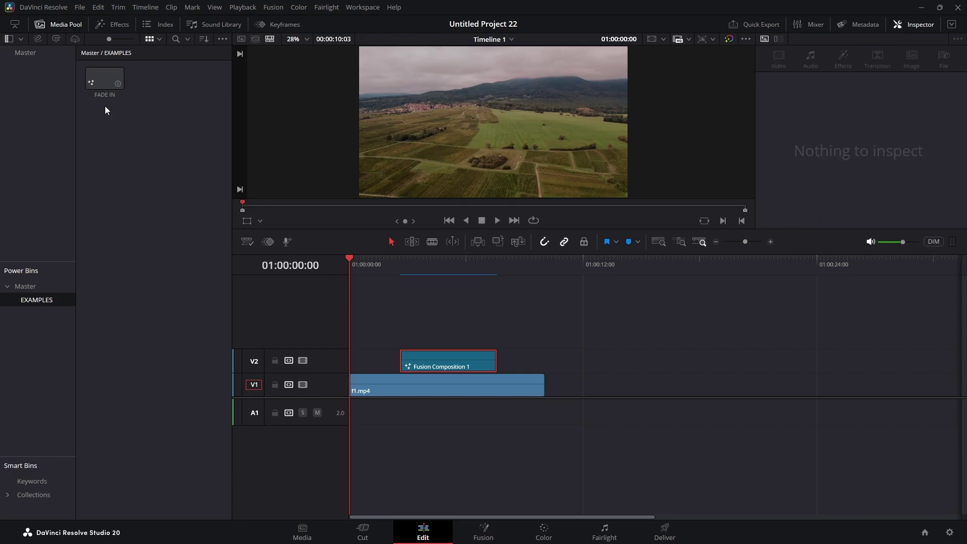
Step: Redisplay the power bins and open the EXAMPLES bin holding FADE IN
click(223, 40)
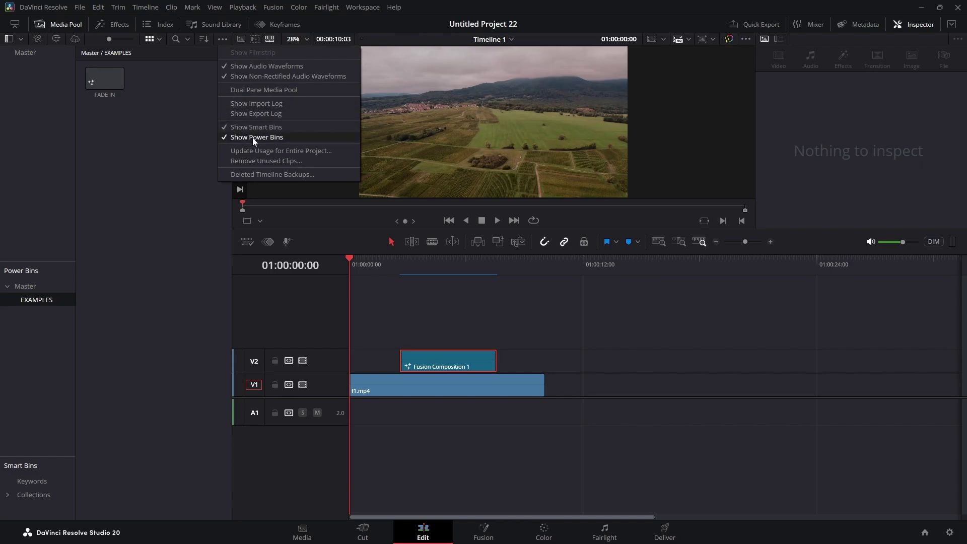
click(254, 137)
click(220, 39)
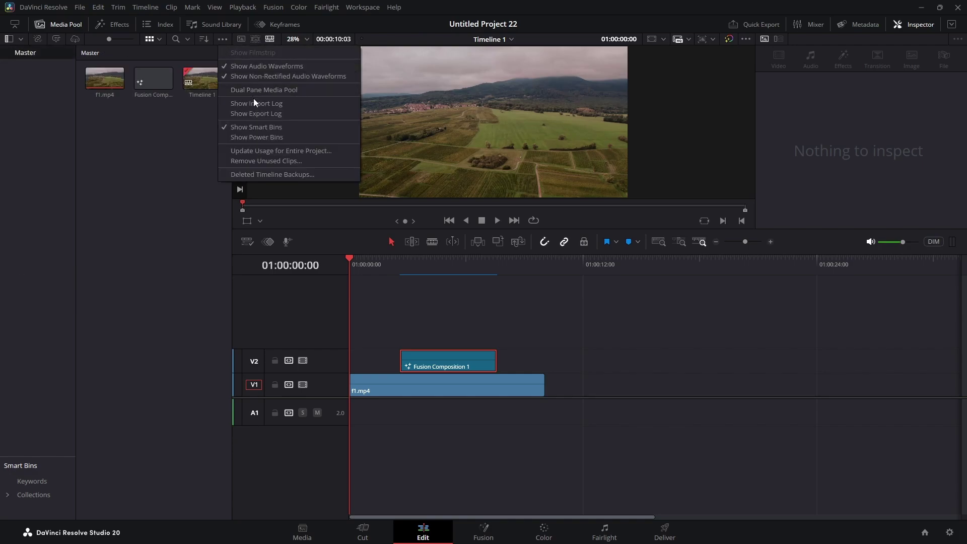
click(262, 138)
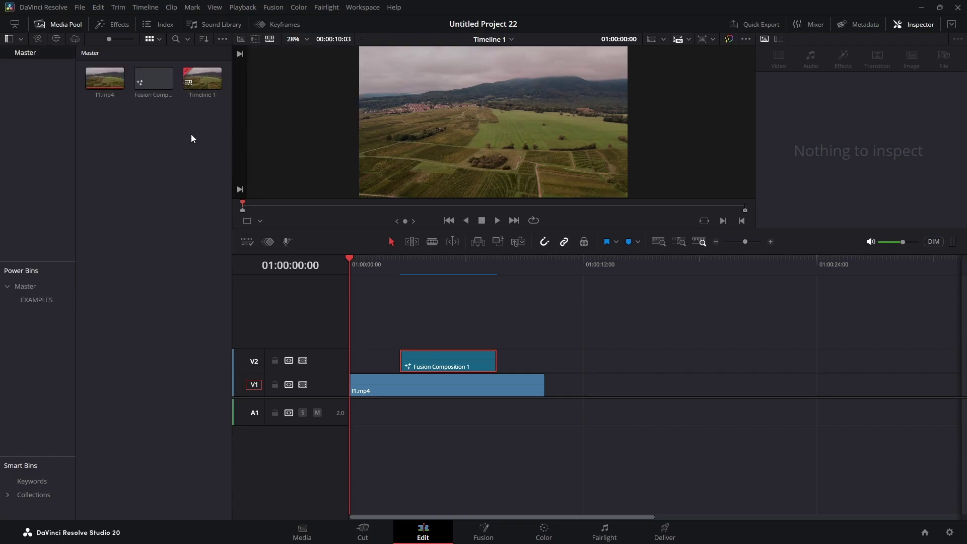
click(26, 287)
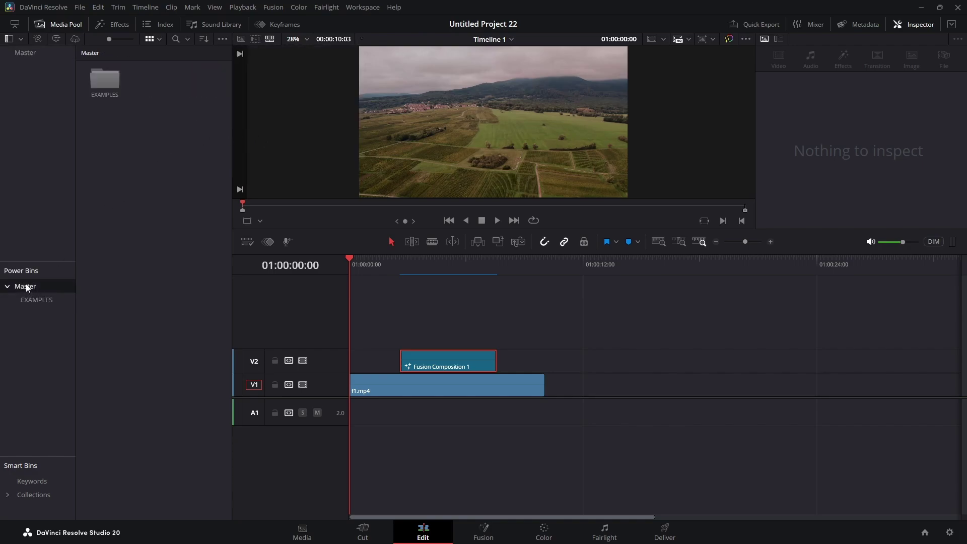
double_click(103, 78)
Step: Delete the original Fusion Composition 1 and put FADE IN on V2, opening it in Fusion
click(437, 356)
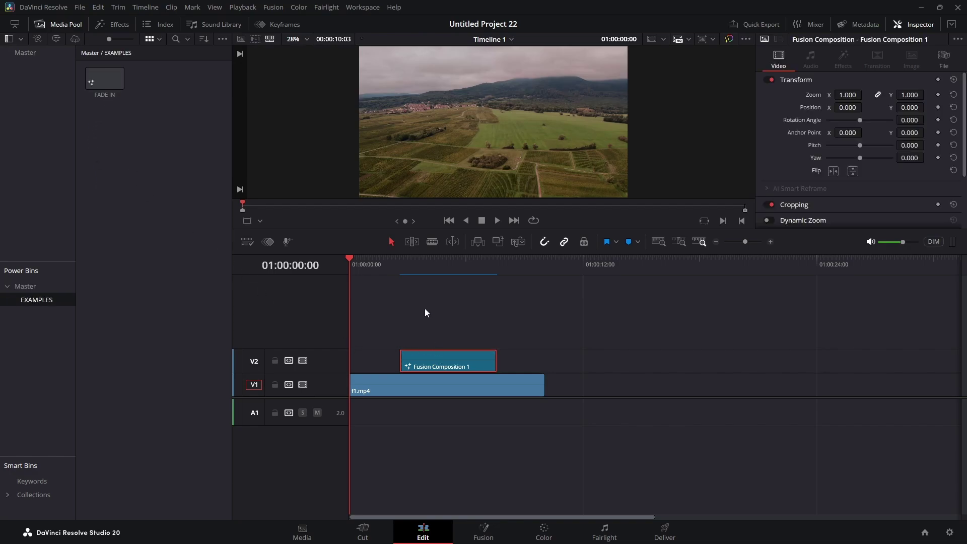
key(Delete)
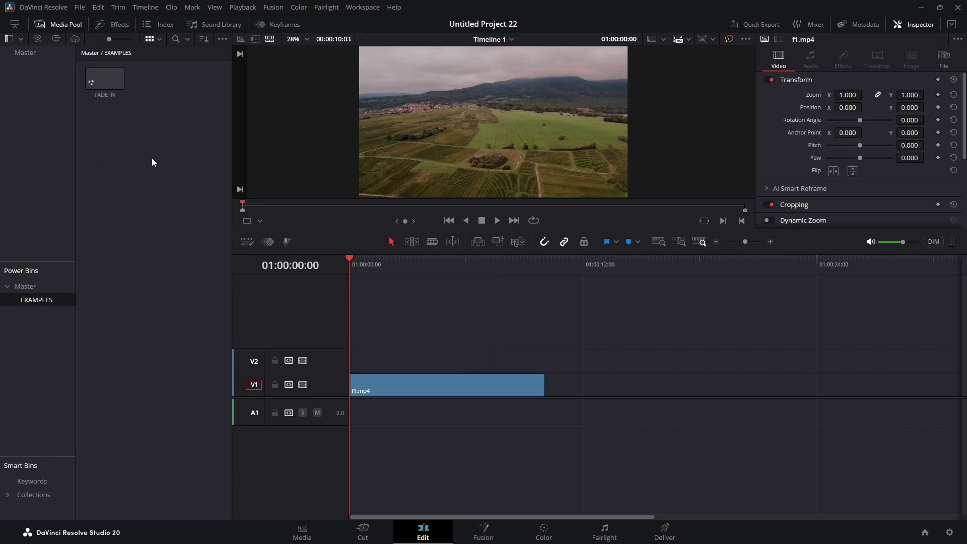
drag(97, 73, 401, 361)
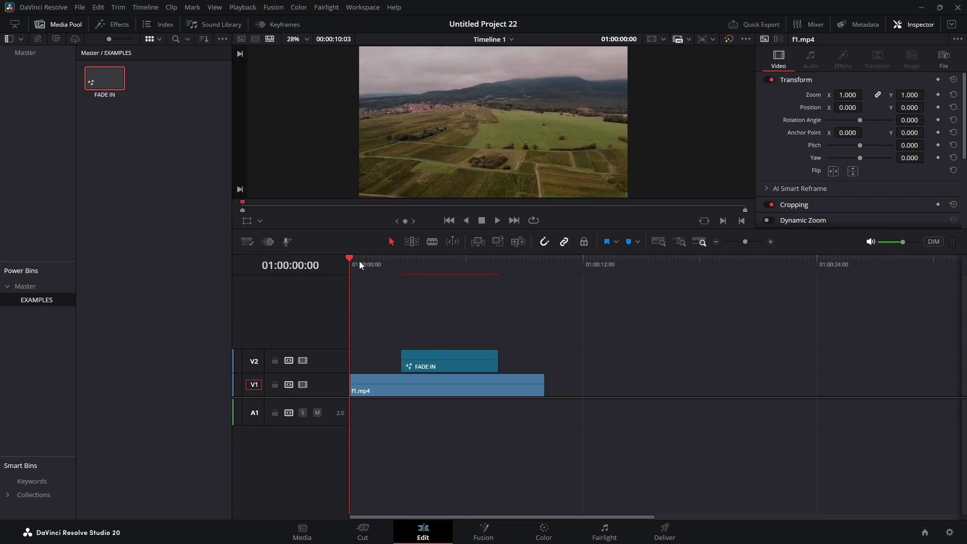
drag(350, 259, 415, 259)
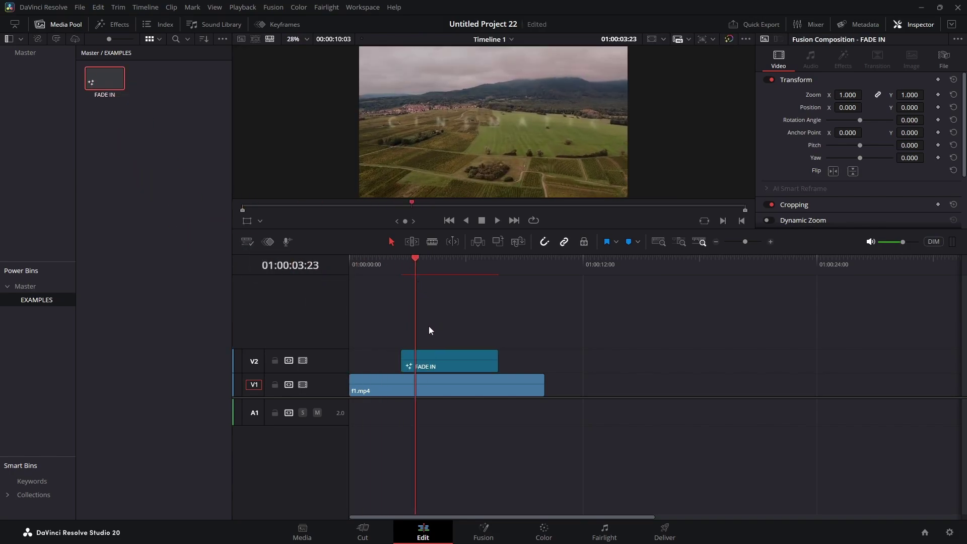
click(482, 530)
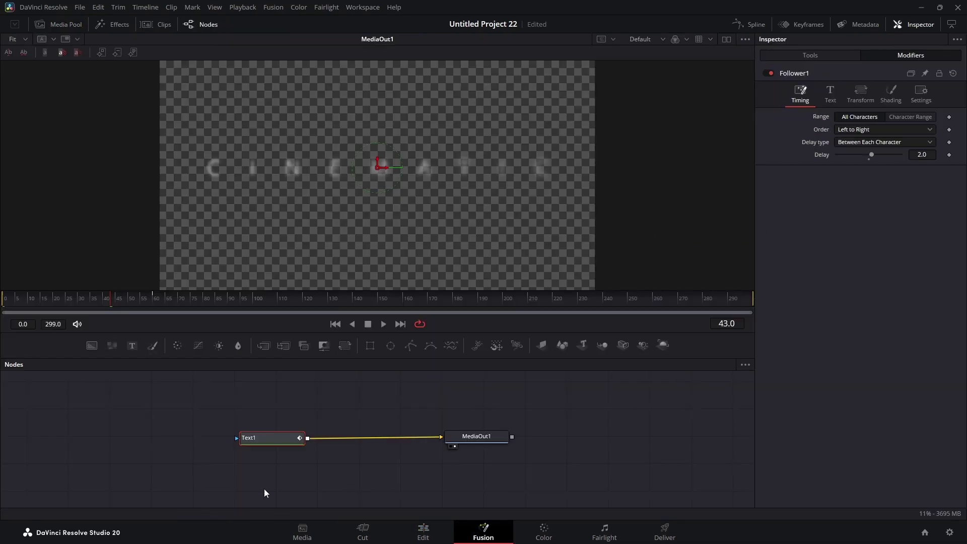
Step: In the Text settings, replace CINEMATIC with MOVIE
click(828, 94)
drag(805, 129, 757, 131)
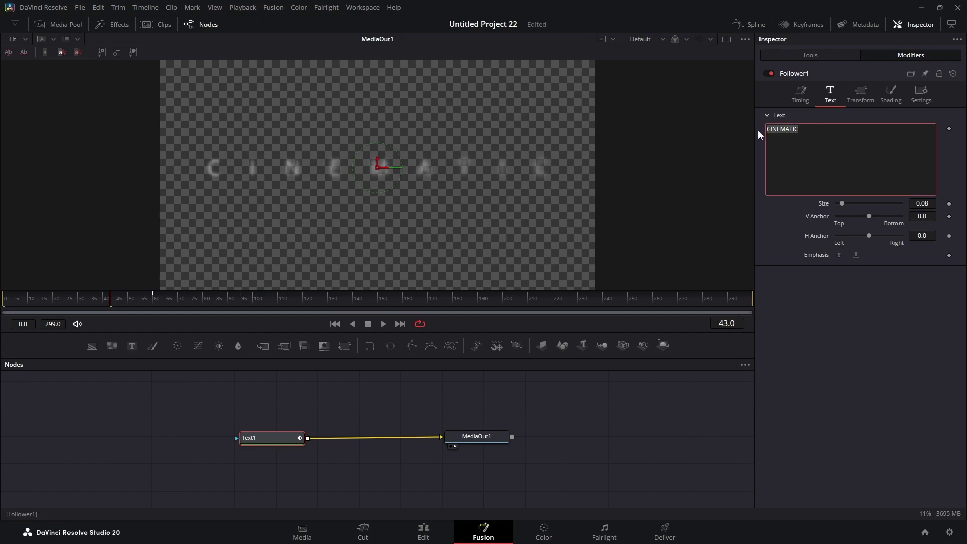
text(MOV)
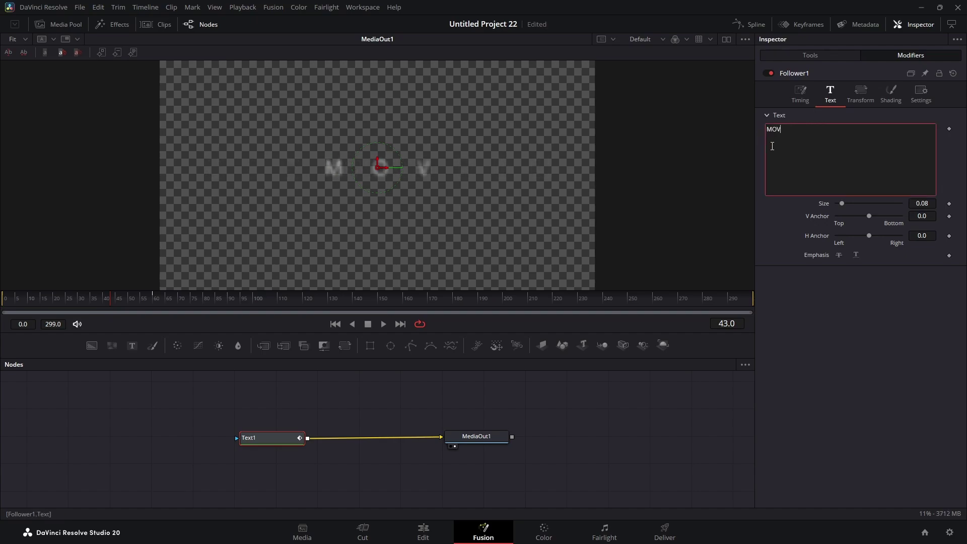
text(IE)
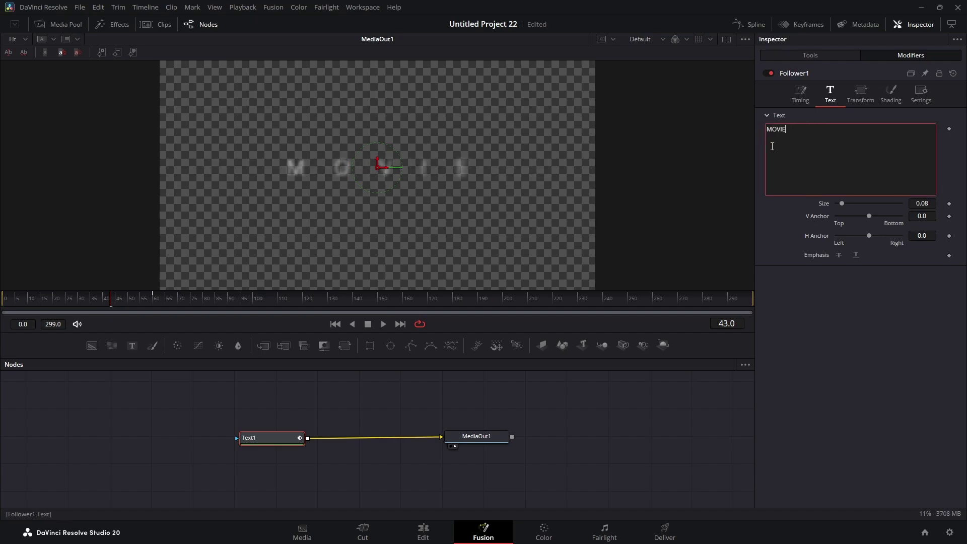
click(715, 221)
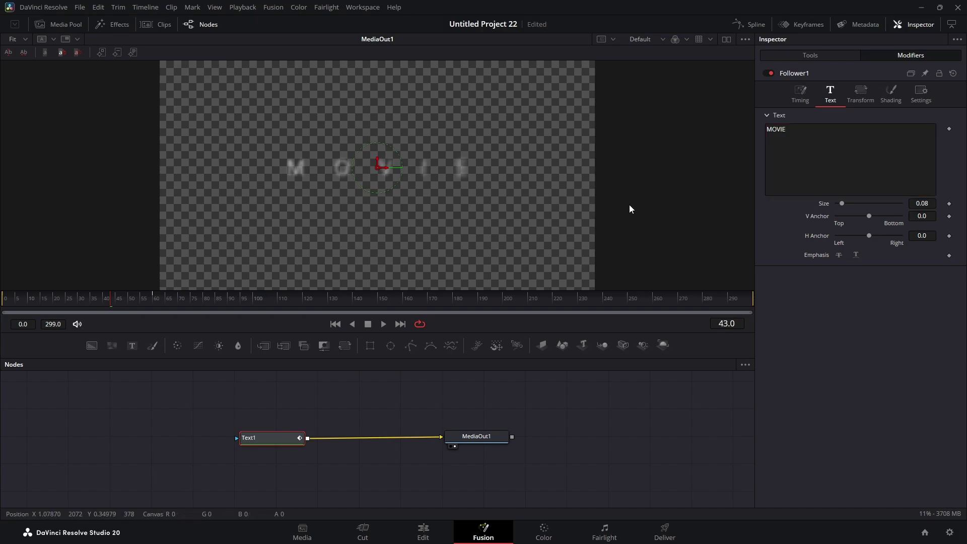